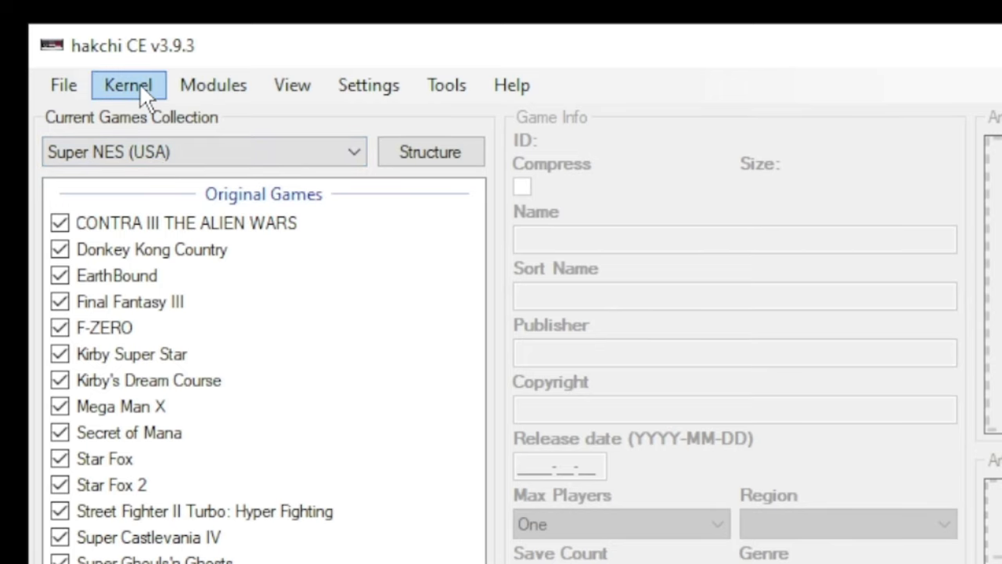
- Install or repair the custom kernel on the Super NES mini console
left_click(140, 83)
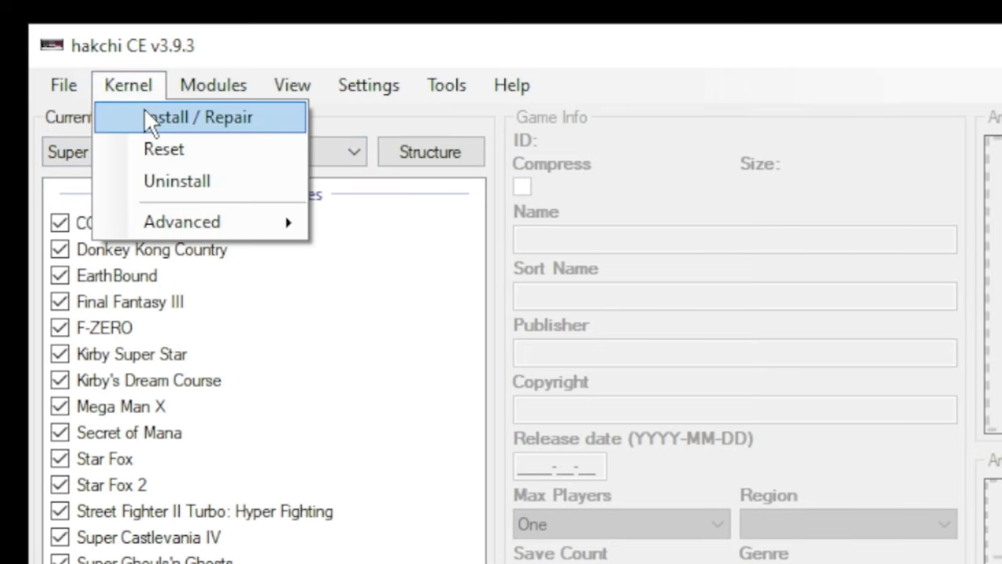
left_click(145, 116)
left_click(463, 318)
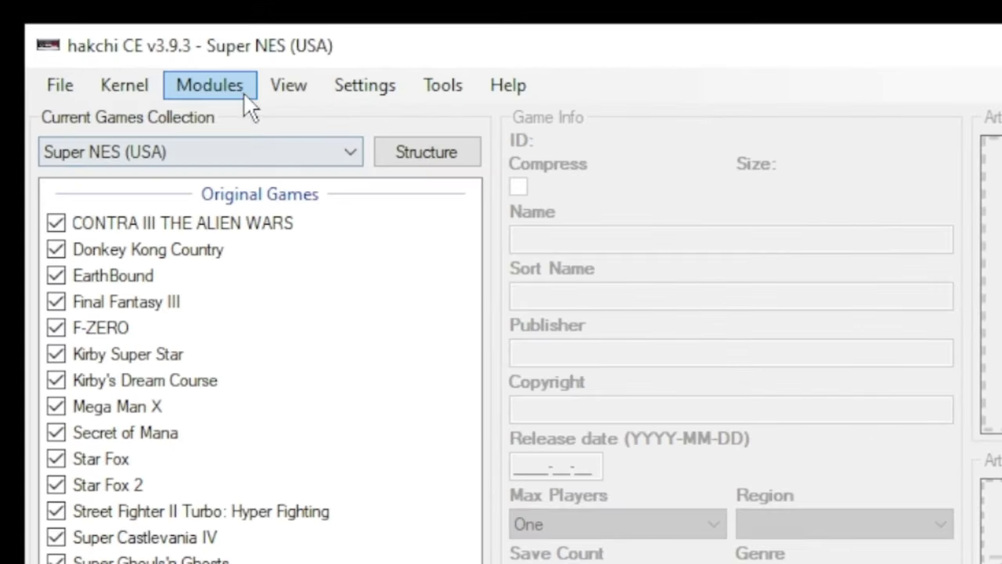
- Open KMFD's Mod Hub and download the RetroArch 1.9.10 Ozone module
left_click(118, 44)
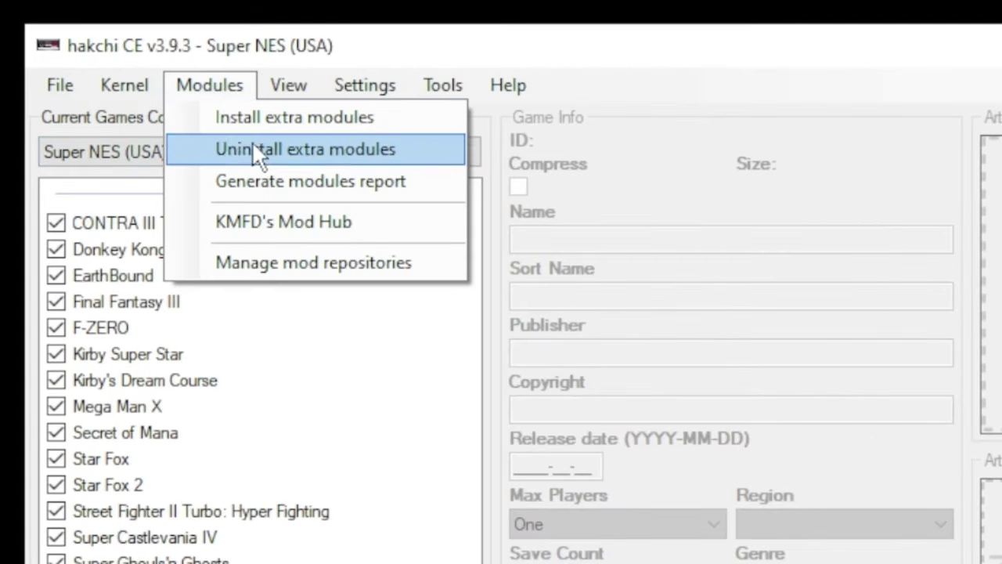
left_click(261, 220)
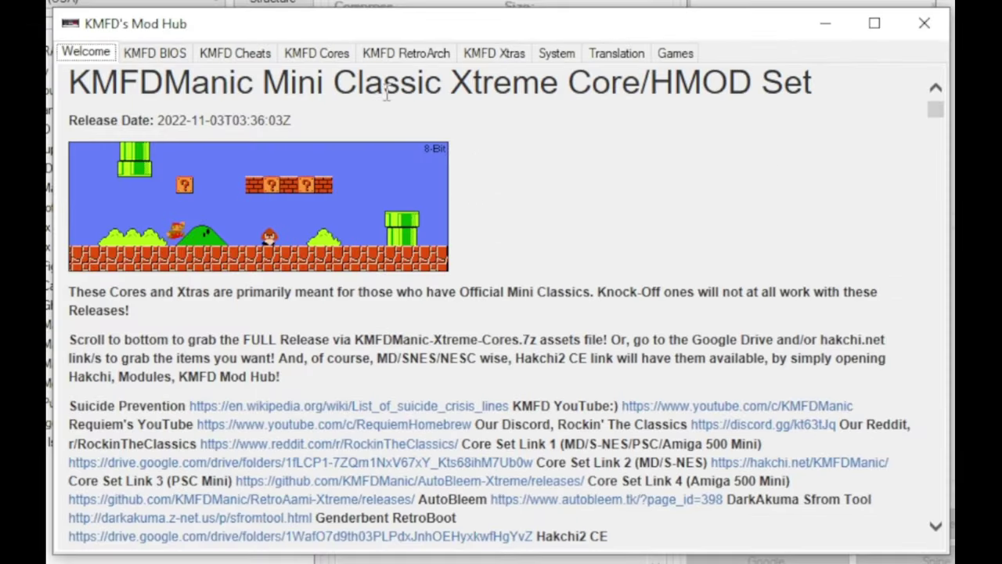
left_click(410, 61)
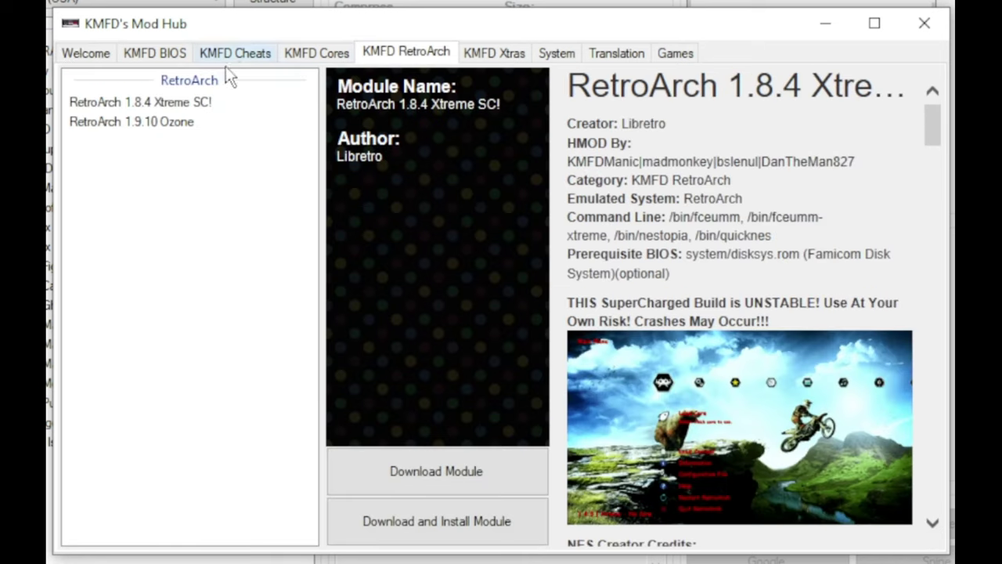
left_click(172, 109)
left_click(168, 121)
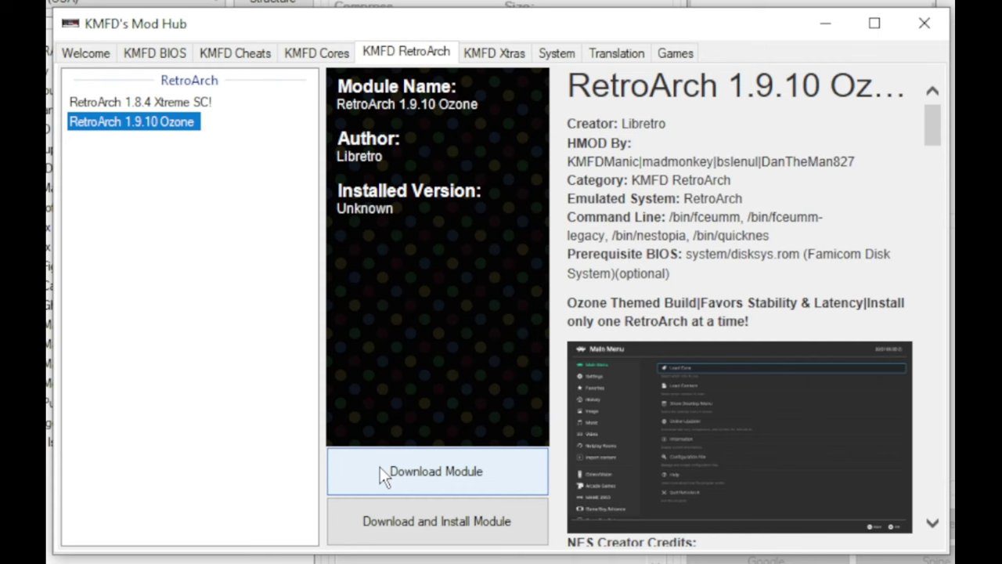
- Download the PCSX ReARMed Neon core for Sony PSX and close the Mod Hub
left_click(333, 58)
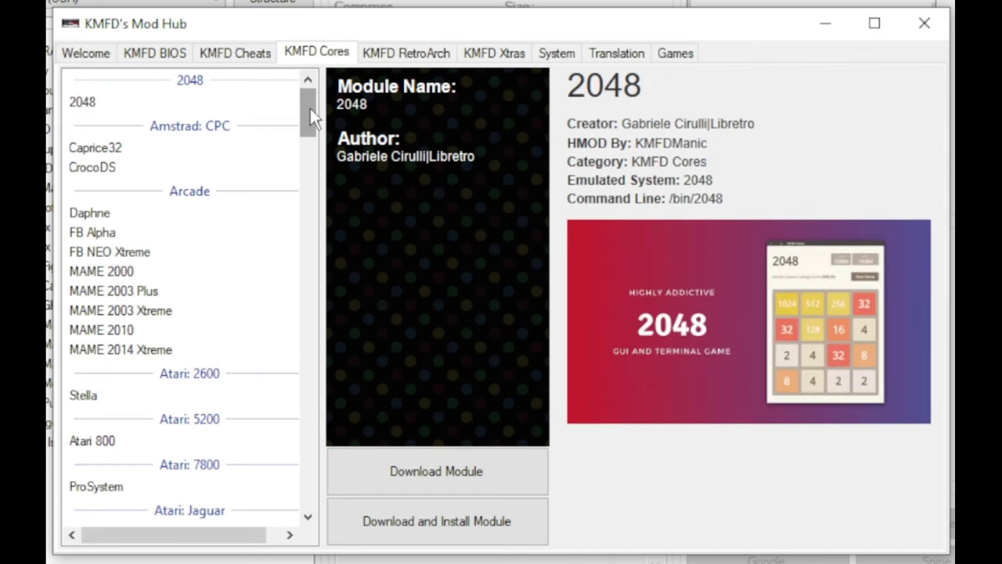
left_click_drag(310, 108, 308, 473)
left_click(259, 271)
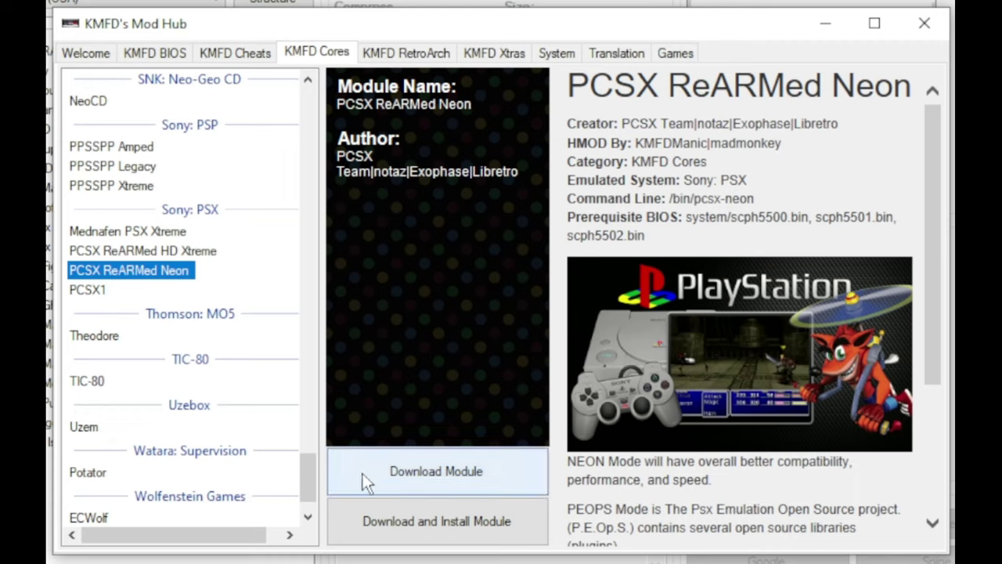
left_click(924, 22)
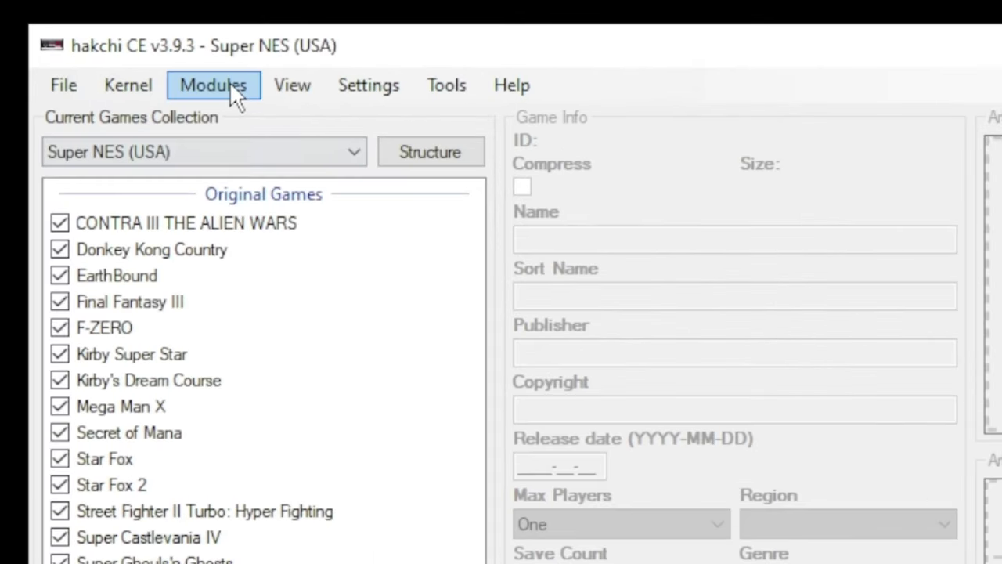
- Install the downloaded PCSX ReARMed Neon core on the mini as an extra module
left_click(114, 43)
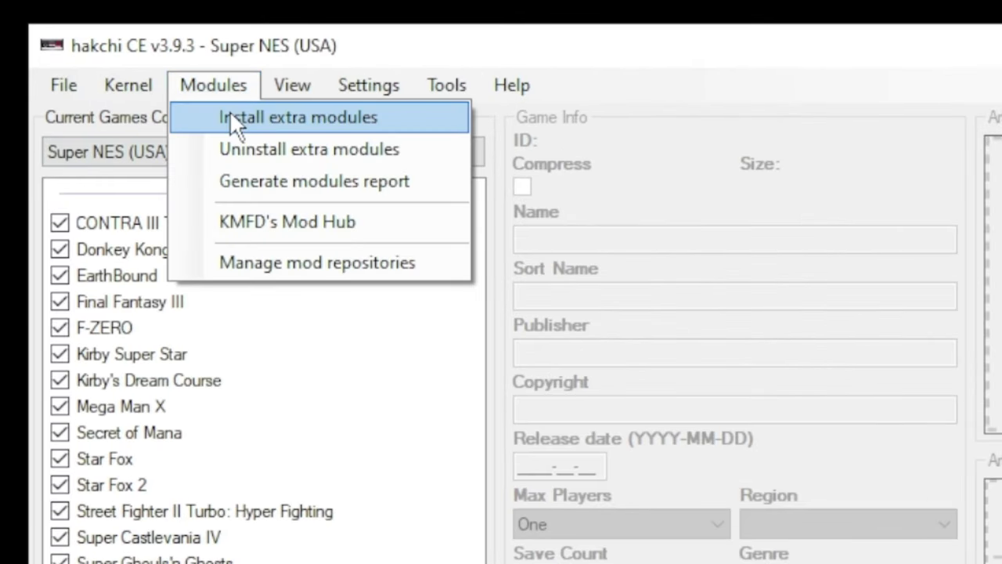
left_click(230, 110)
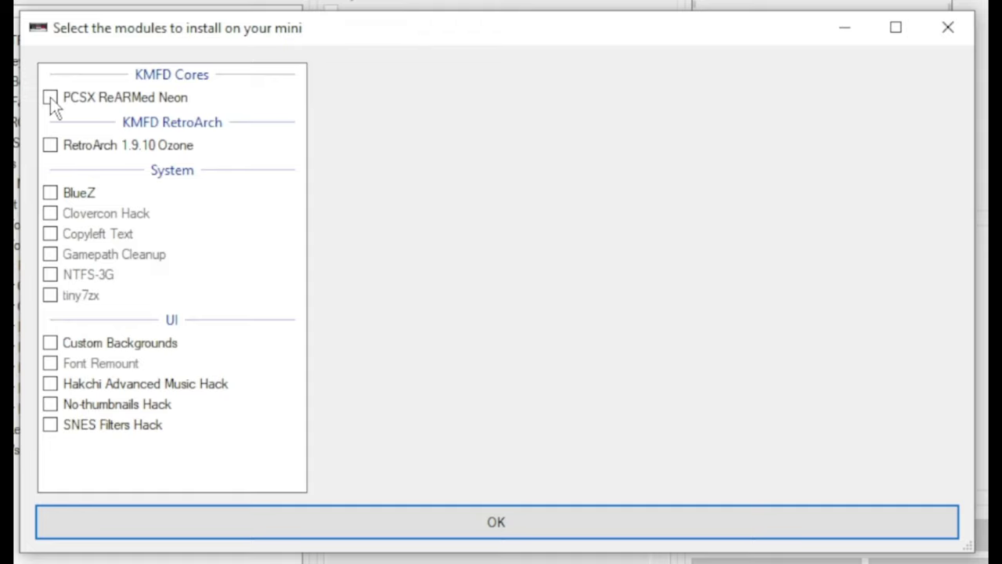
left_click(50, 97)
left_click(444, 522)
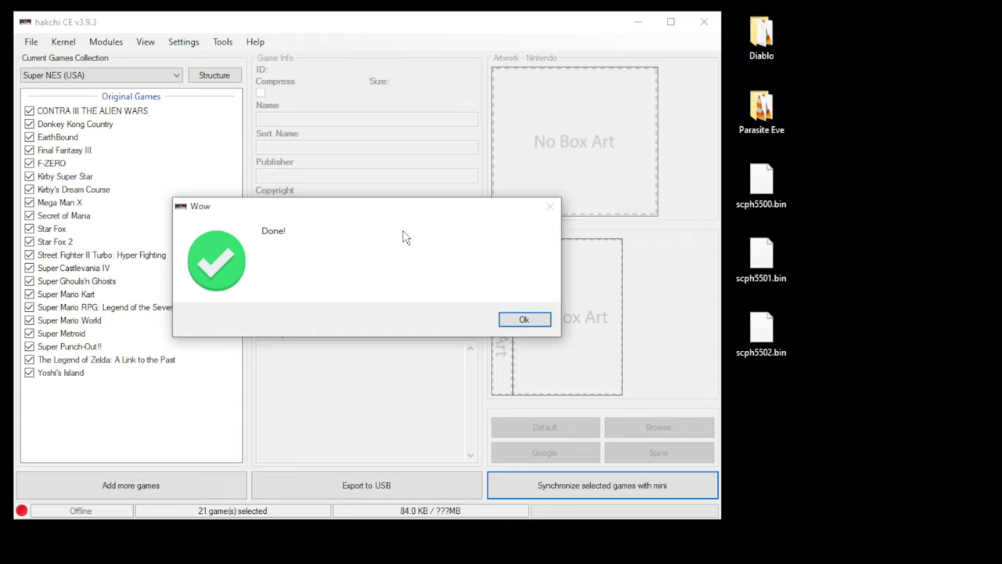
key("Return")
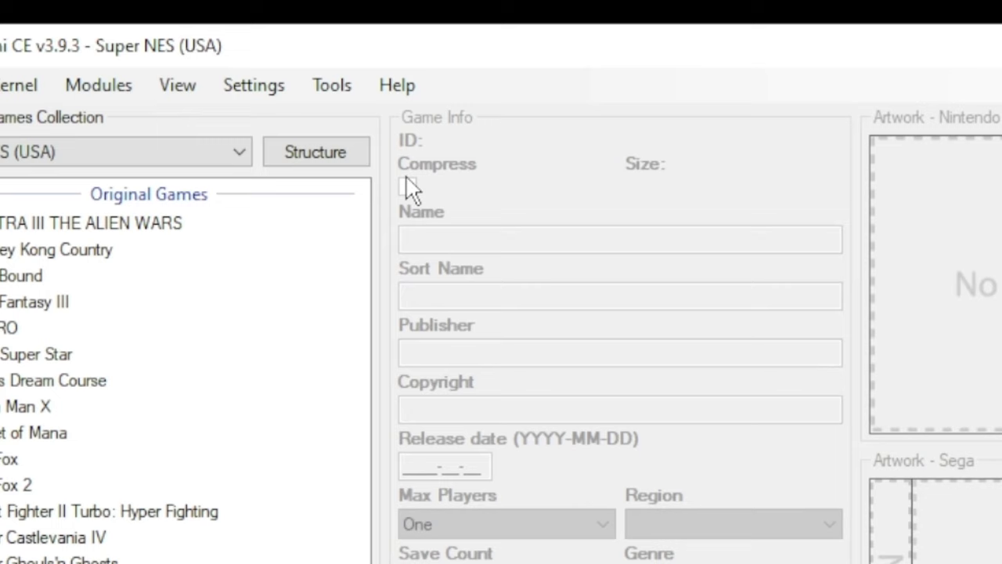
- Copy scph5500.bin, scph5501.bin and scph5502.bin from the desktop into the console's etc/libretro/system folder over FTP
left_click(344, 82)
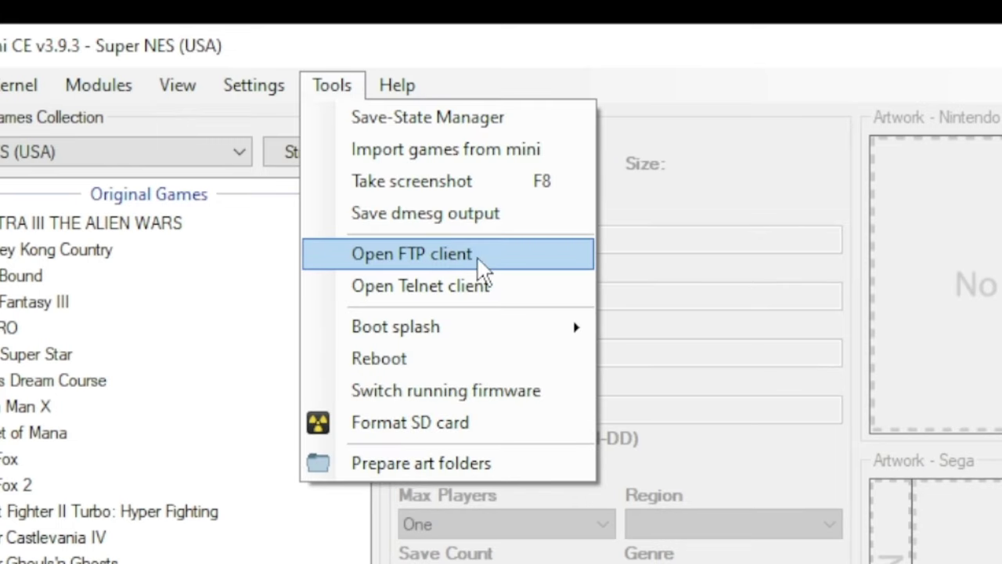
left_click(439, 254)
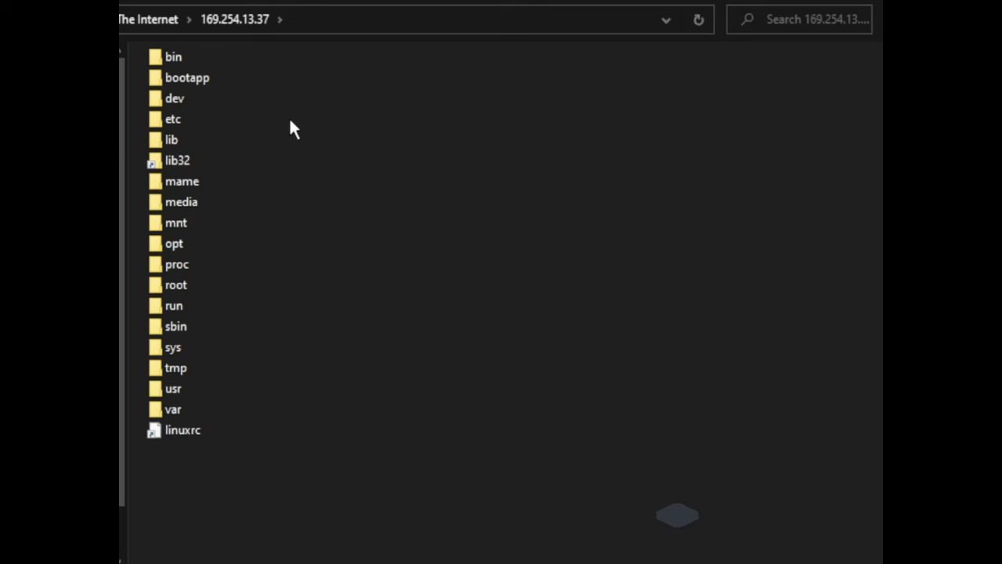
double_click(174, 119)
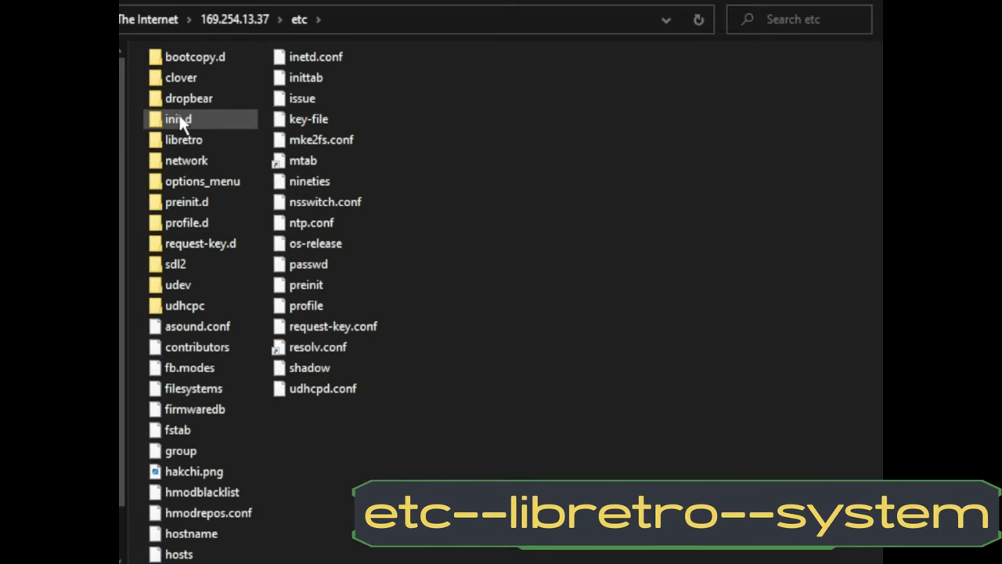
double_click(212, 141)
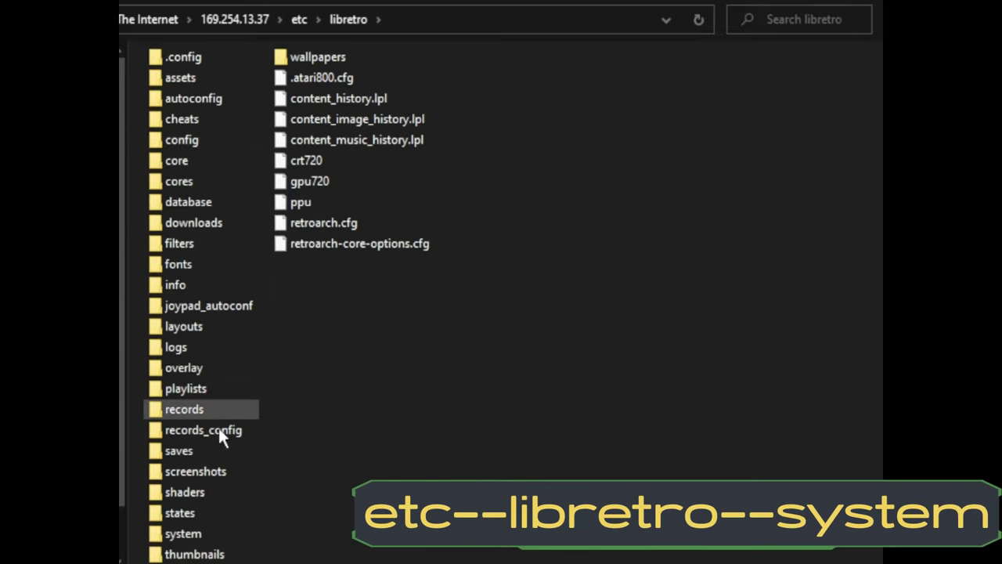
double_click(212, 528)
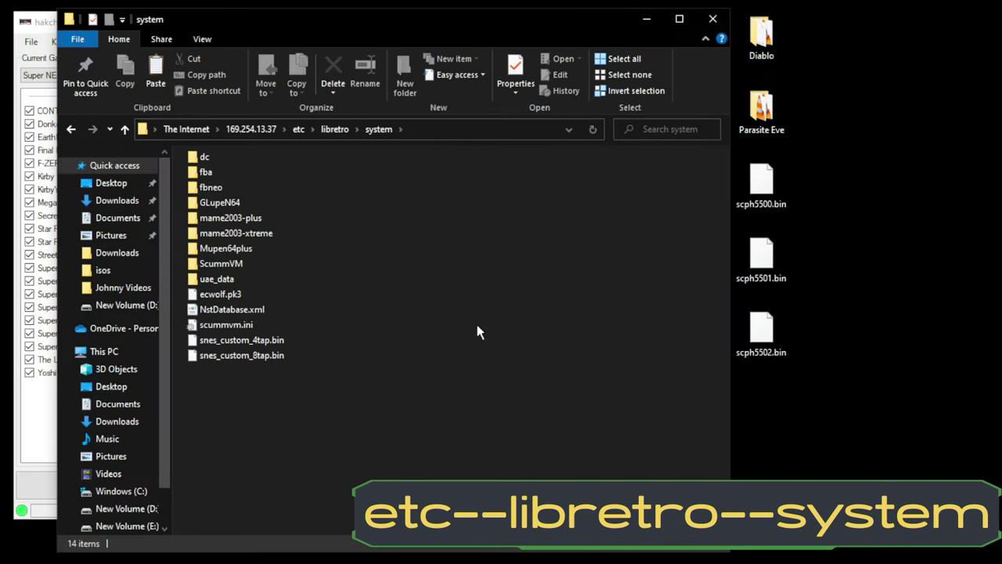
left_click_drag(870, 407, 504, 275)
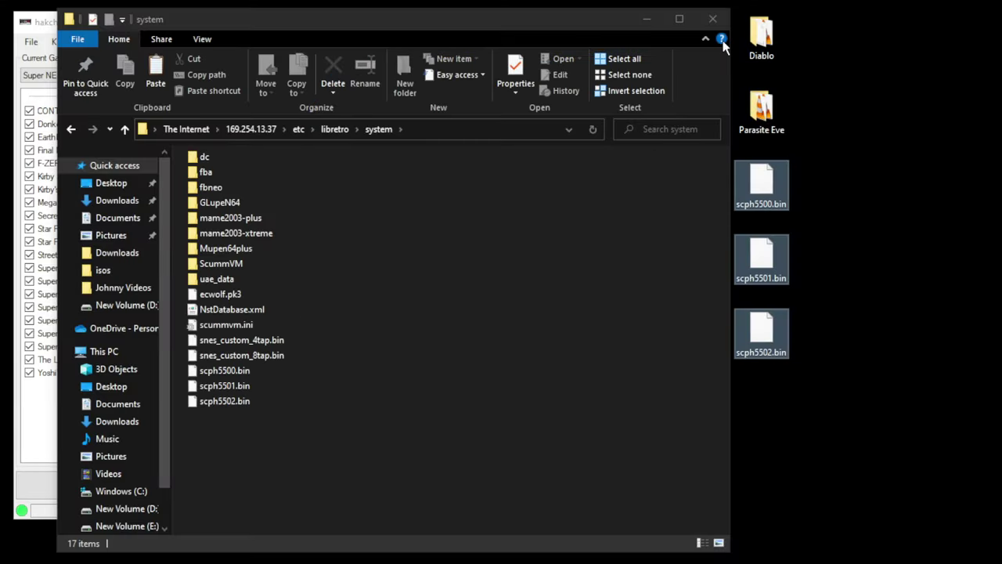
left_click(712, 19)
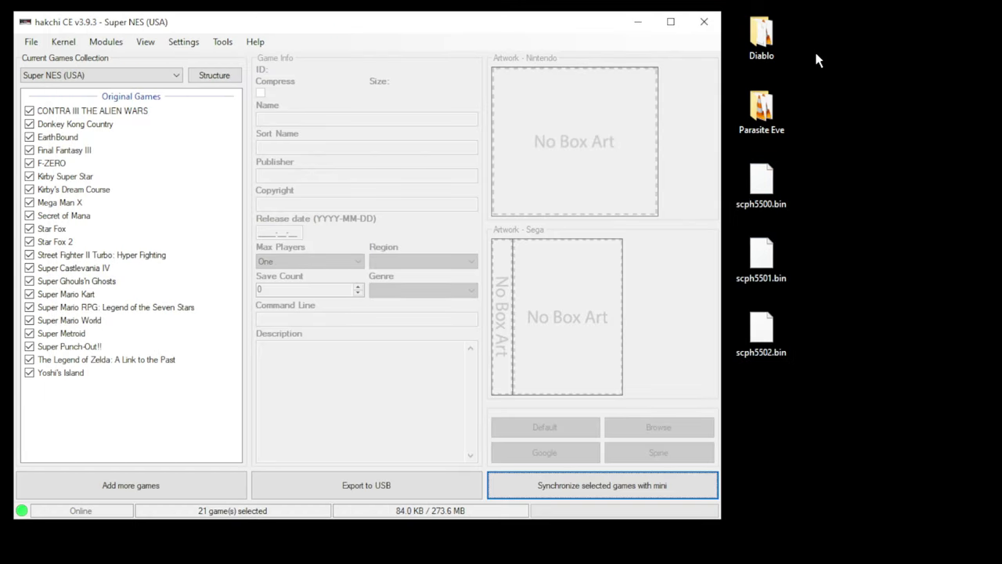
- Add Diablo.cue from the desktop's Diablo folder to the games collection and show its game folder in Windows Explorer
double_click(761, 35)
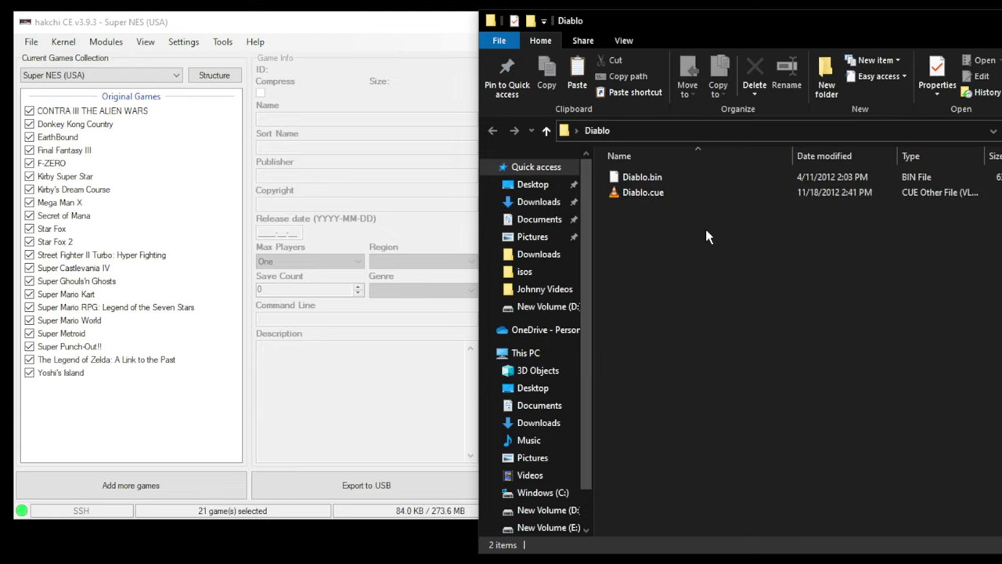
left_click(653, 196)
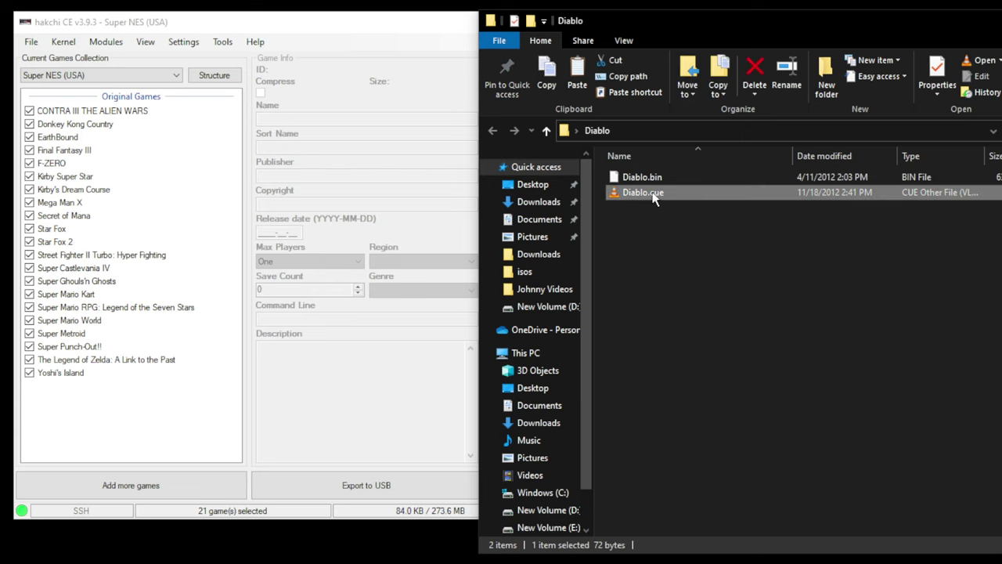
left_click_drag(657, 200, 184, 201)
right_click(69, 111)
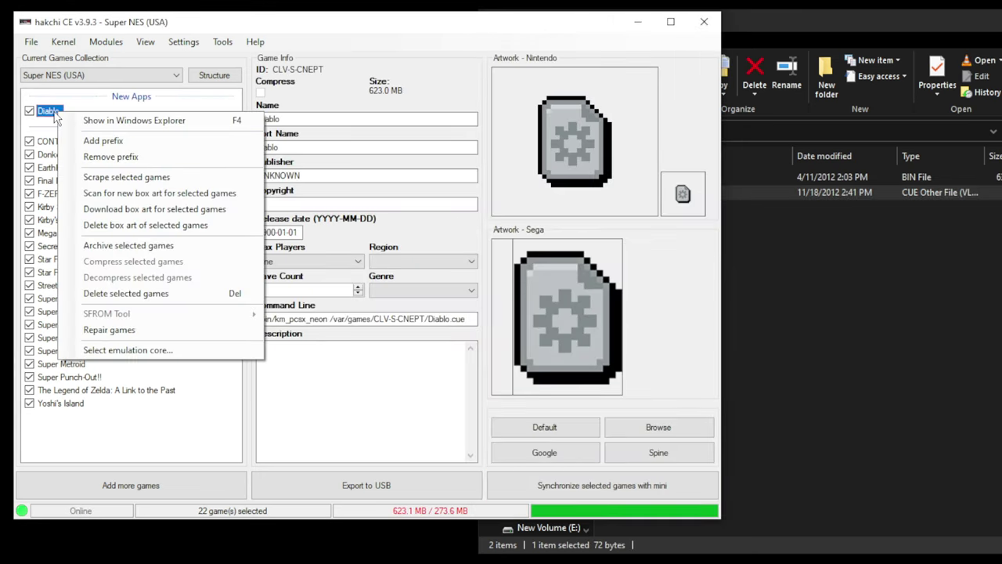
left_click(107, 125)
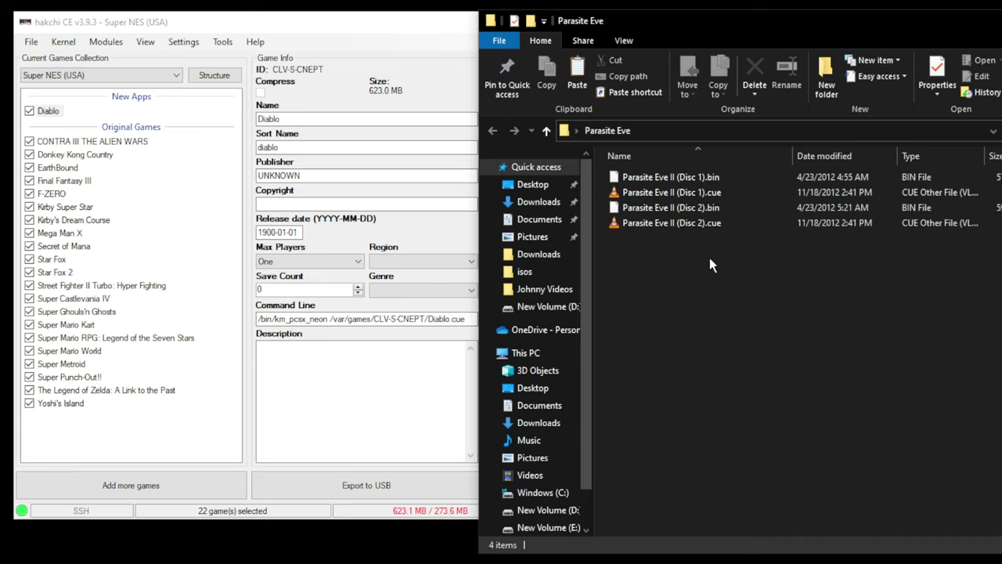
- Add Parasite Eve II (Disc 1).cue to the games collection and copy the Disc 2 files into its game folder
left_click(697, 190)
left_click_drag(698, 190, 175, 190)
right_click(78, 125)
left_click(125, 134)
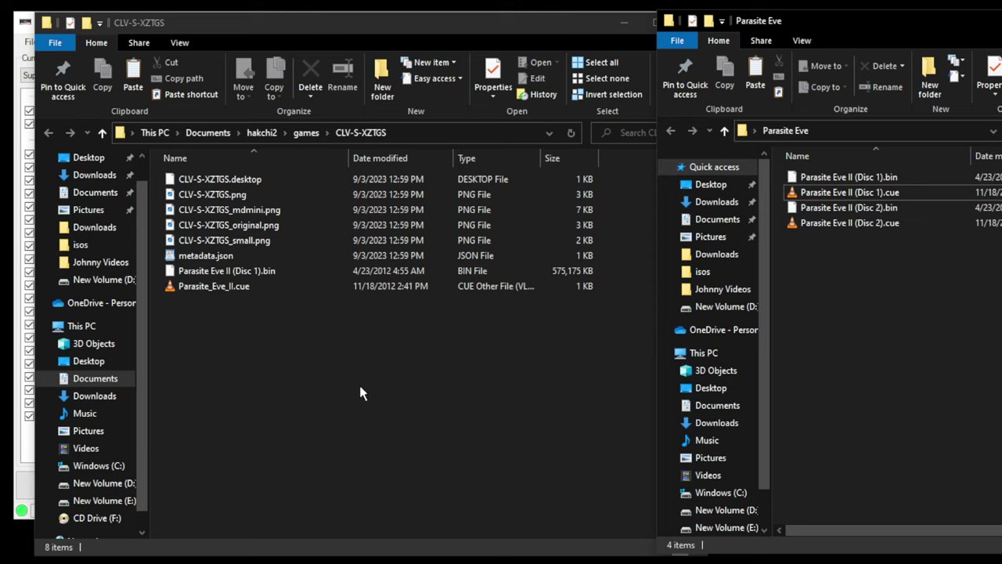
left_click_drag(887, 266, 292, 386)
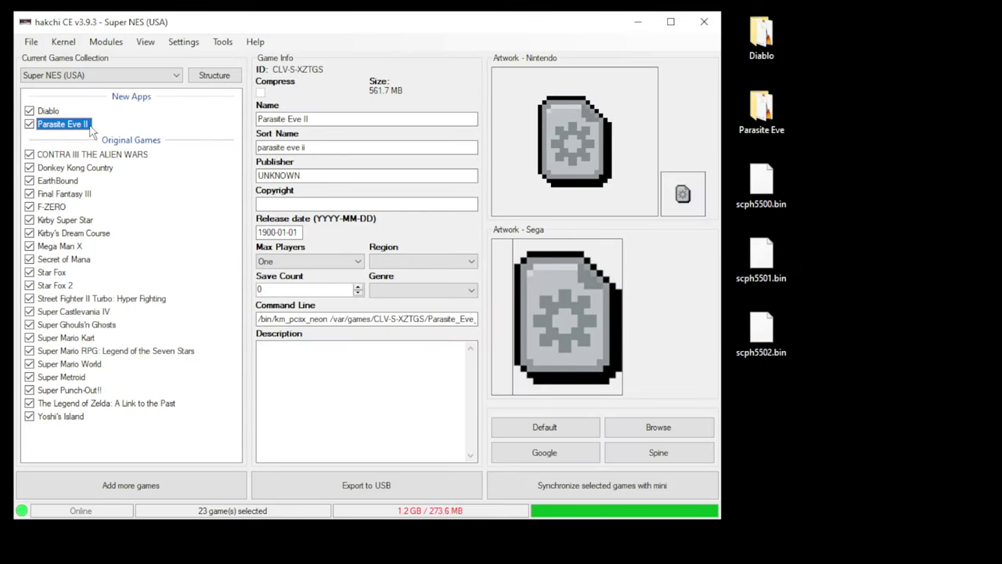
- Scrape the game information and box art for Diablo and Parasite Eve II from their Sony Playstation entries
left_click(70, 125)
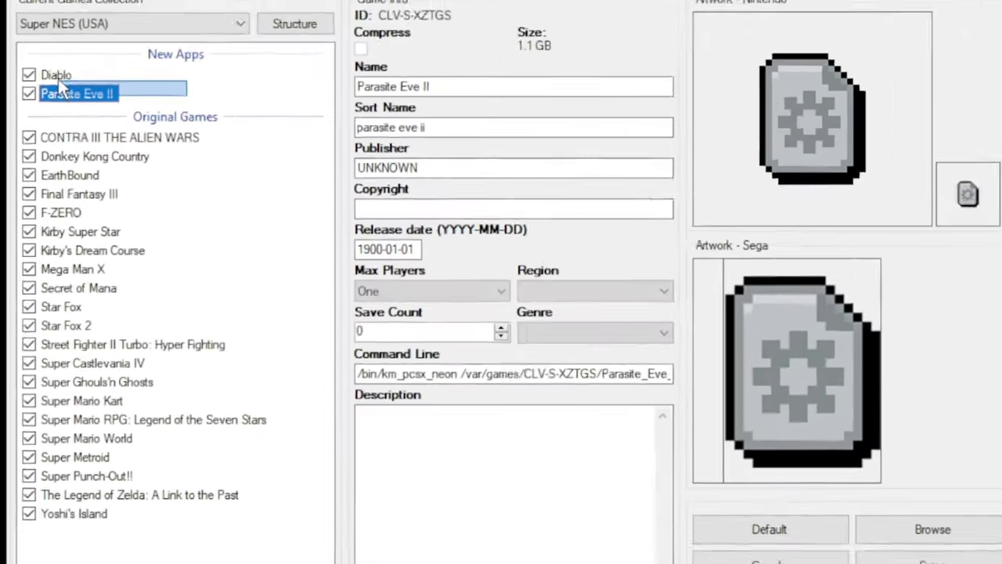
left_click(47, 111, "ctrl")
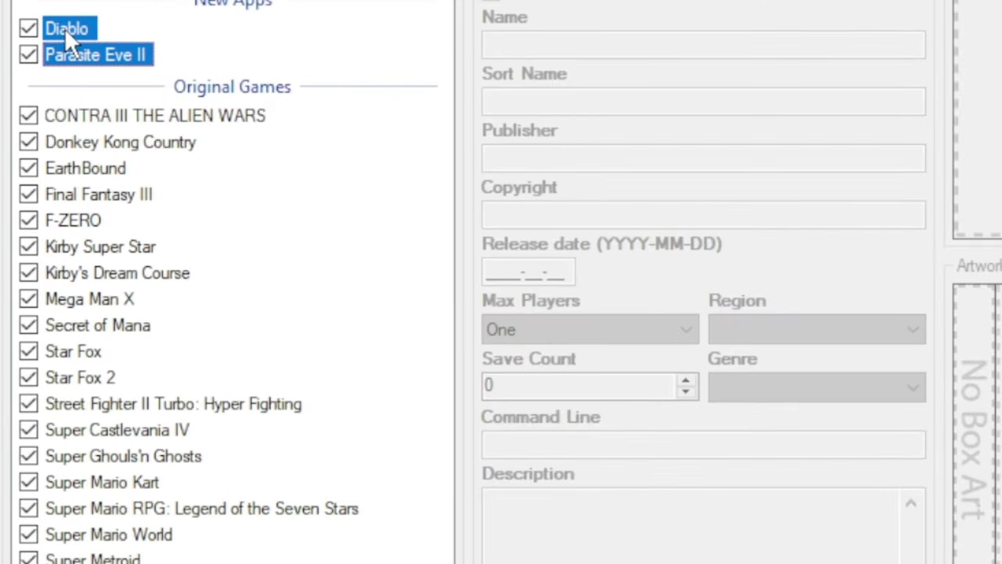
right_click(51, 112)
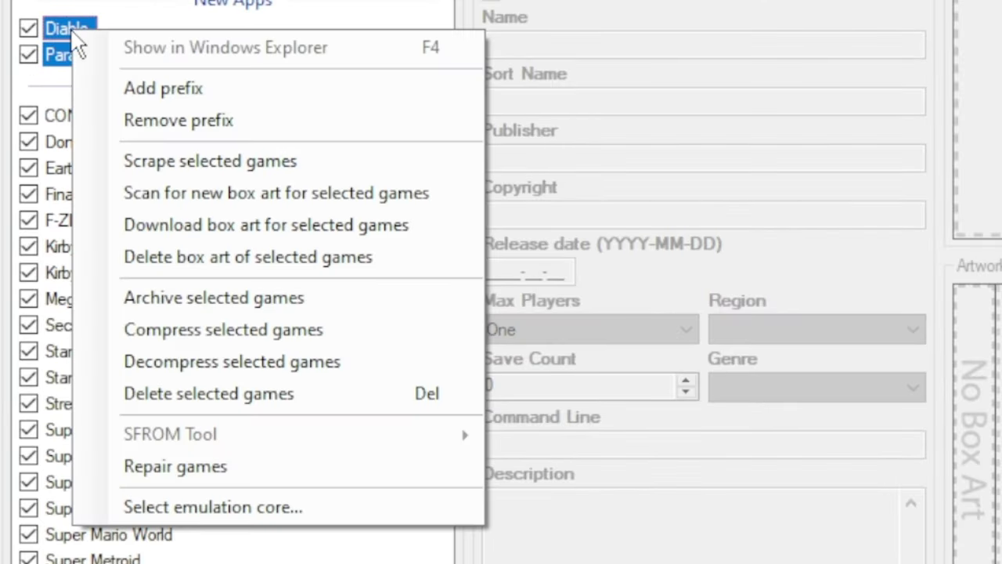
left_click(241, 176)
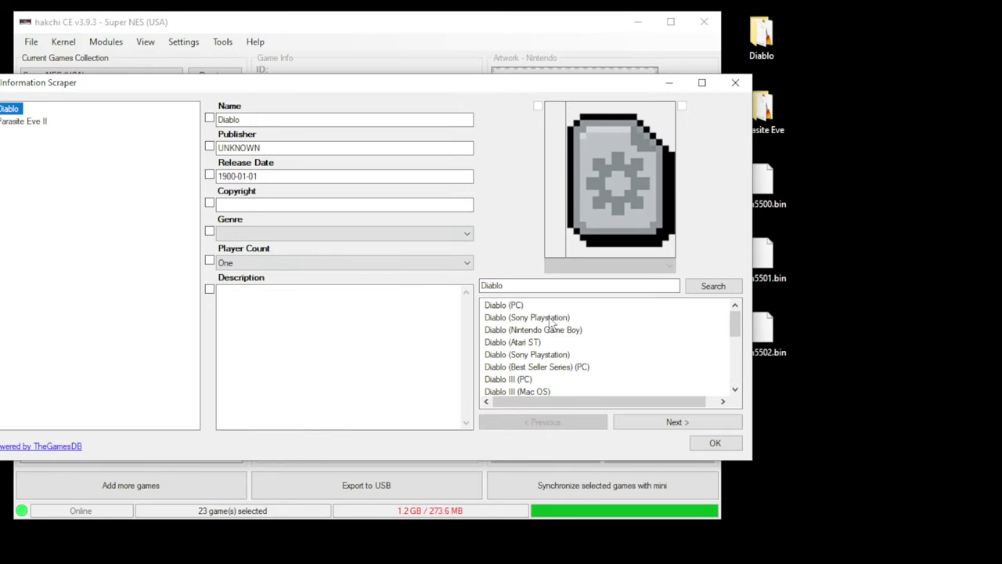
left_click(552, 319)
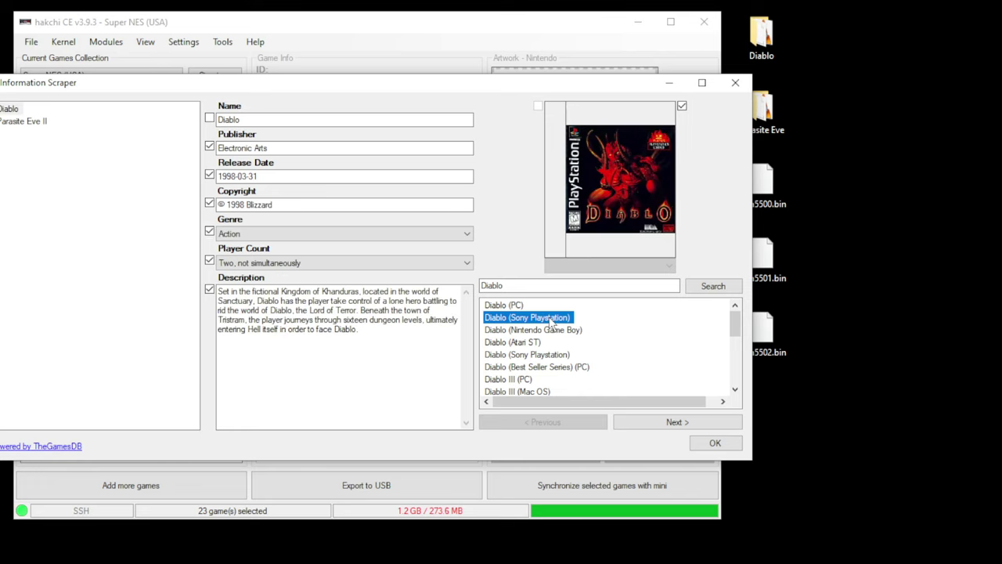
left_click(677, 422)
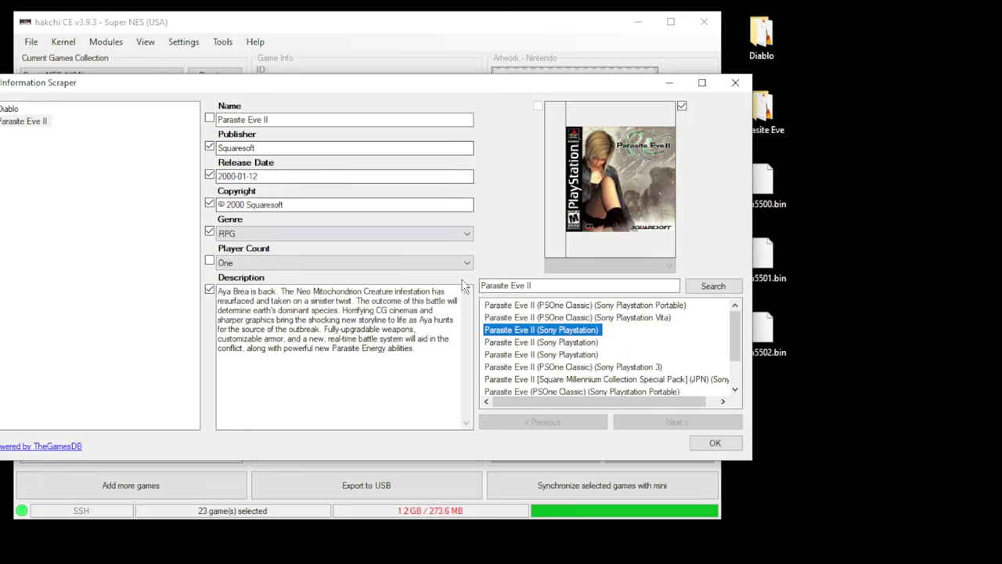
left_click(717, 445)
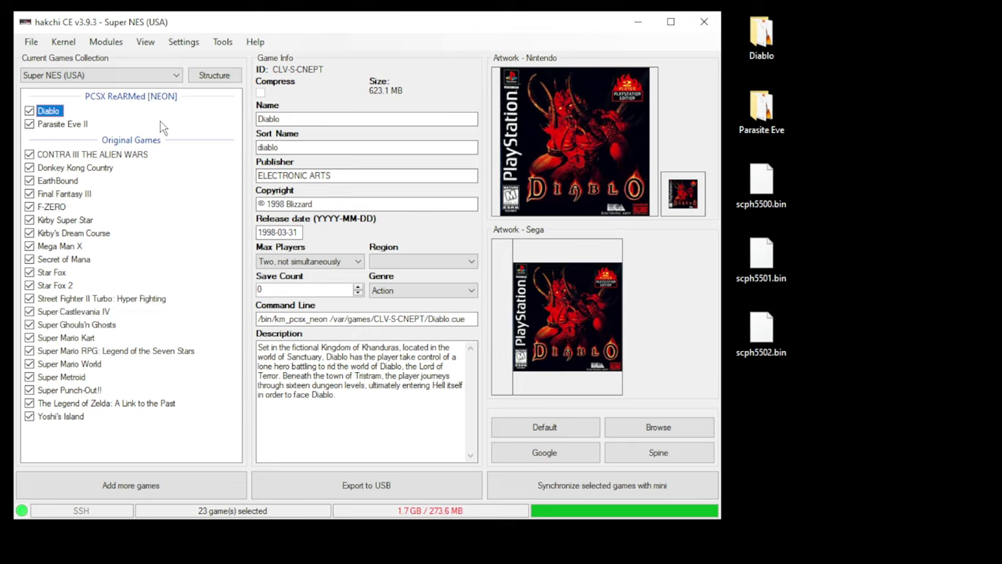
- Assign the Sony - PlayStation console and PCSX ReARMed [NEON] core to Diablo and Parasite Eve II, resetting to default parameters
left_click(112, 122)
left_click(93, 125)
left_click(55, 110, "ctrl")
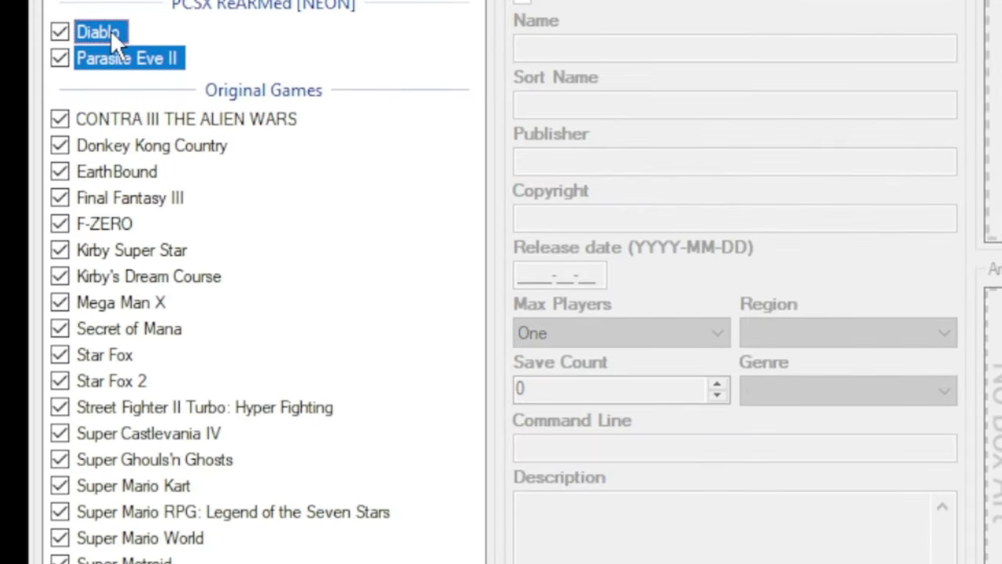
right_click(111, 30)
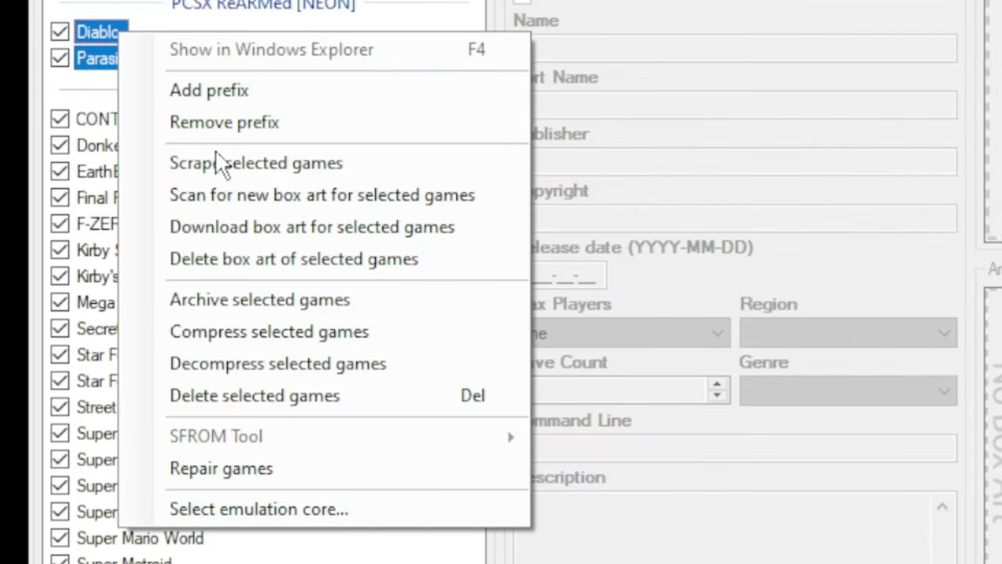
left_click(283, 505)
left_click_drag(152, 246, 61, 140)
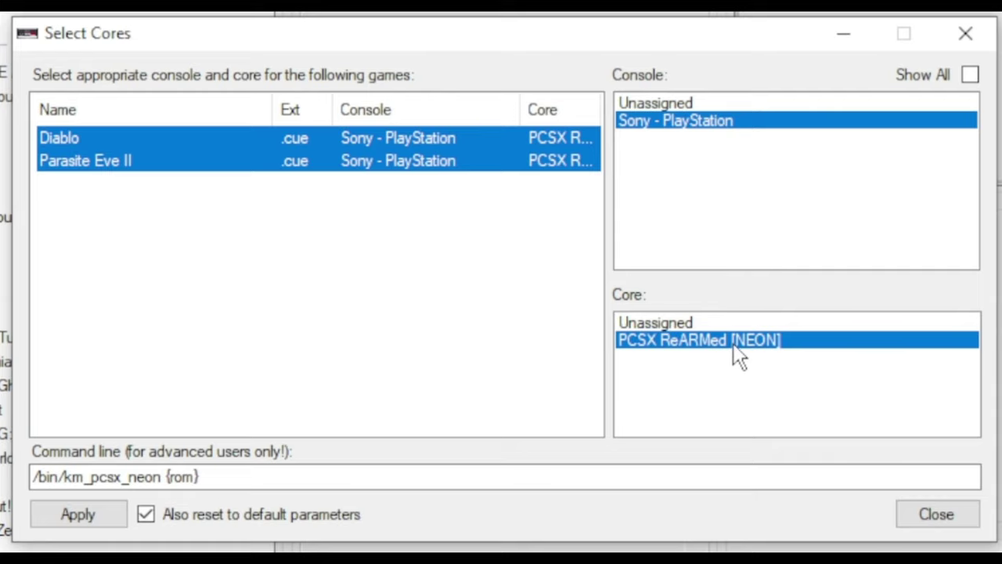
left_click(79, 515)
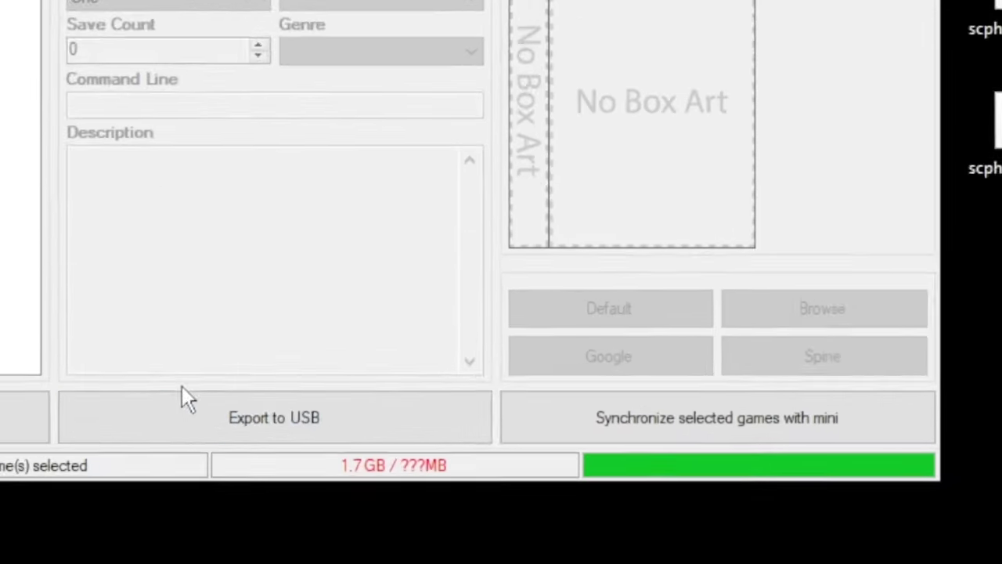
- Export the selected games to the G:\ (MINI) USB drive
left_click(162, 405)
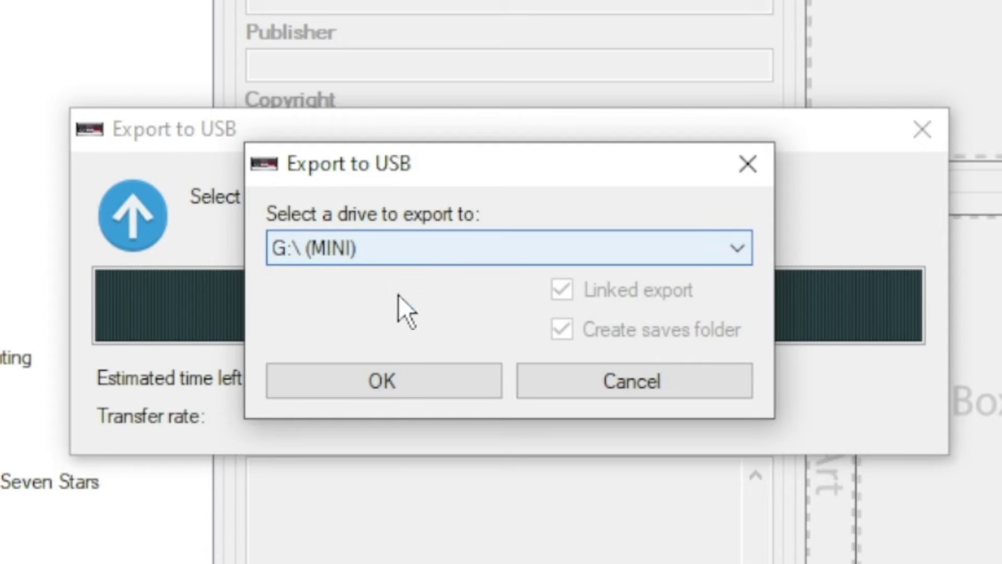
left_click(431, 381)
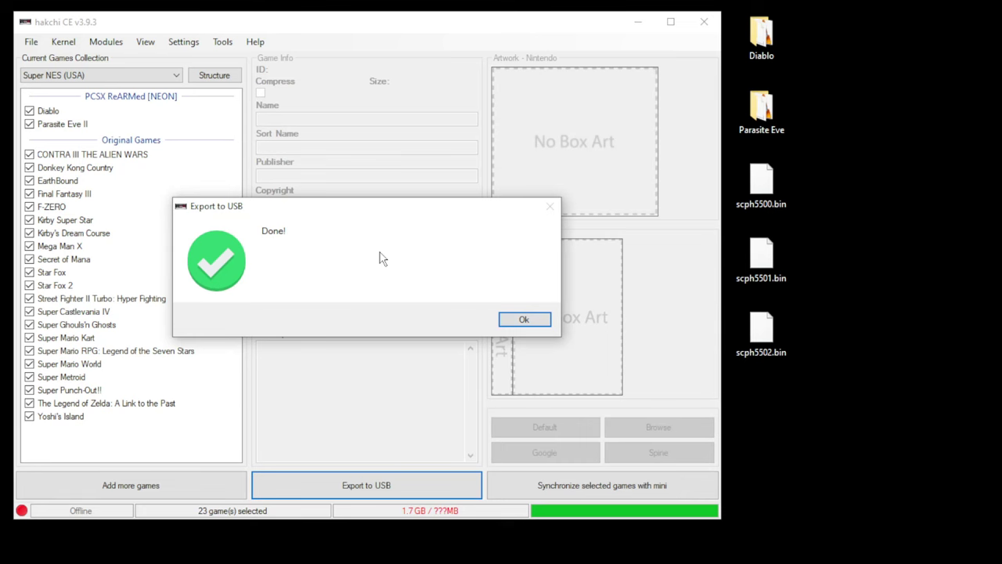
left_click(522, 320)
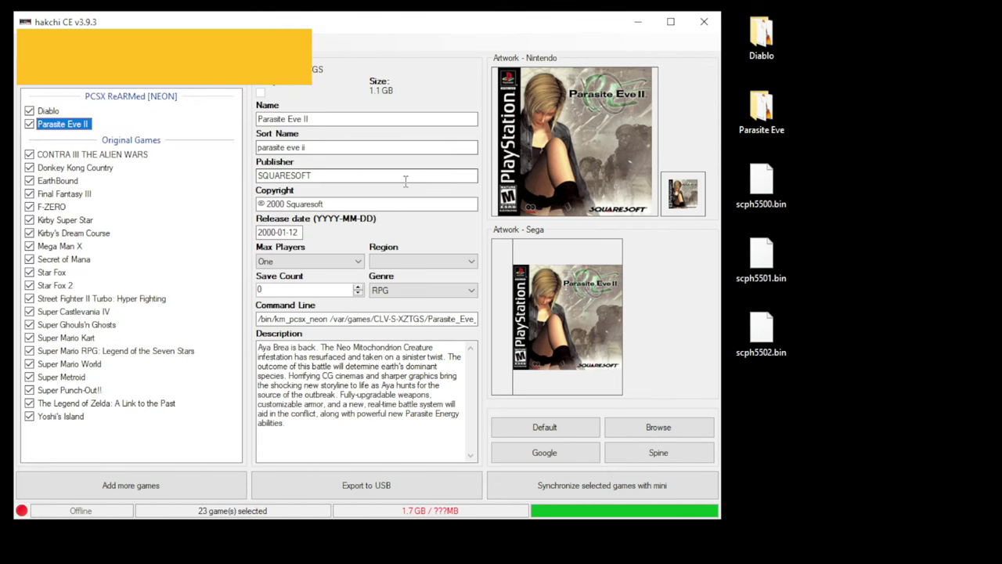
left_click(255, 41)
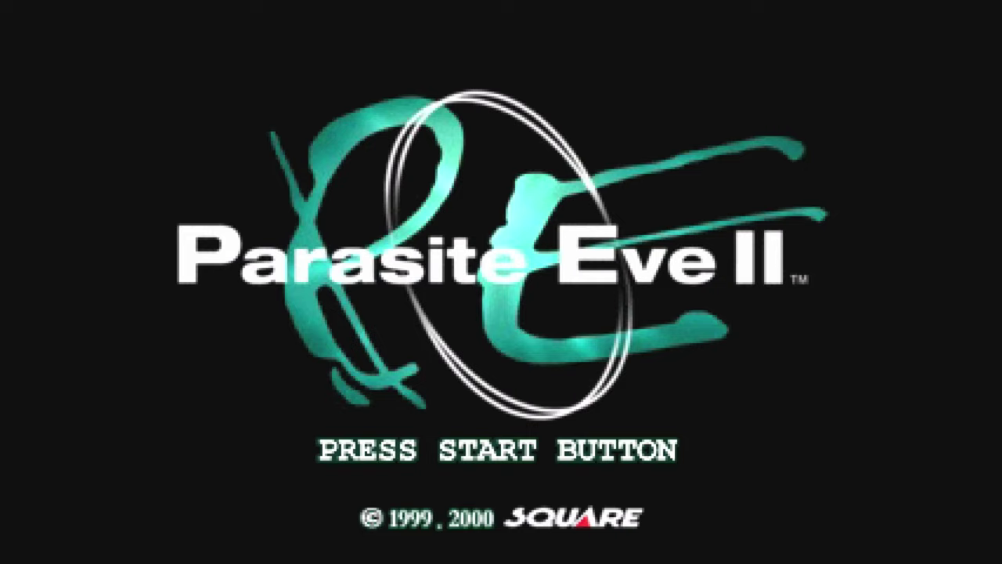
- Start Parasite Eve II from its title screen and eject the current virtual disc through RetroArch's Disc Control
key("Return")
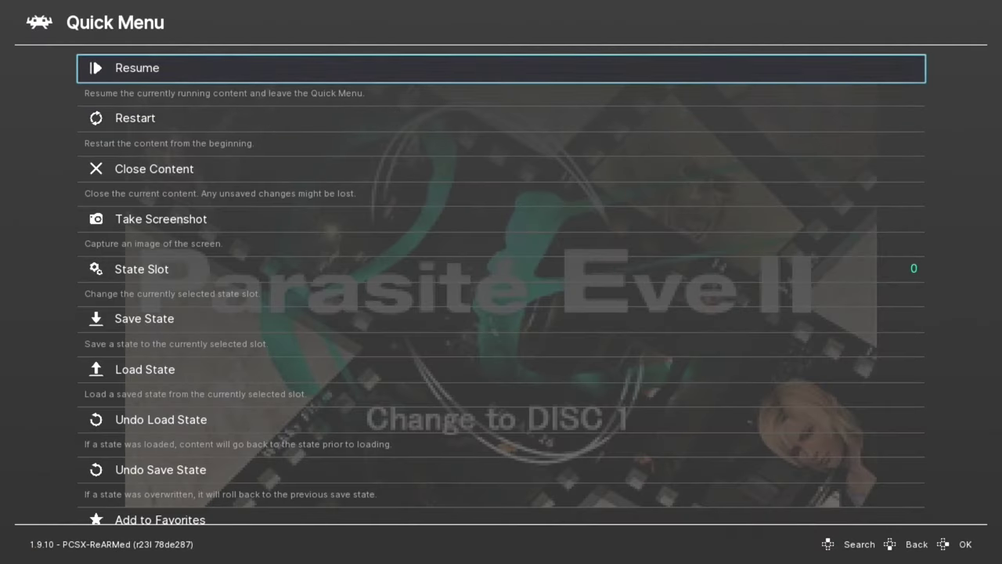
key("Up")
key("Up")
key("Up")
key("Up")
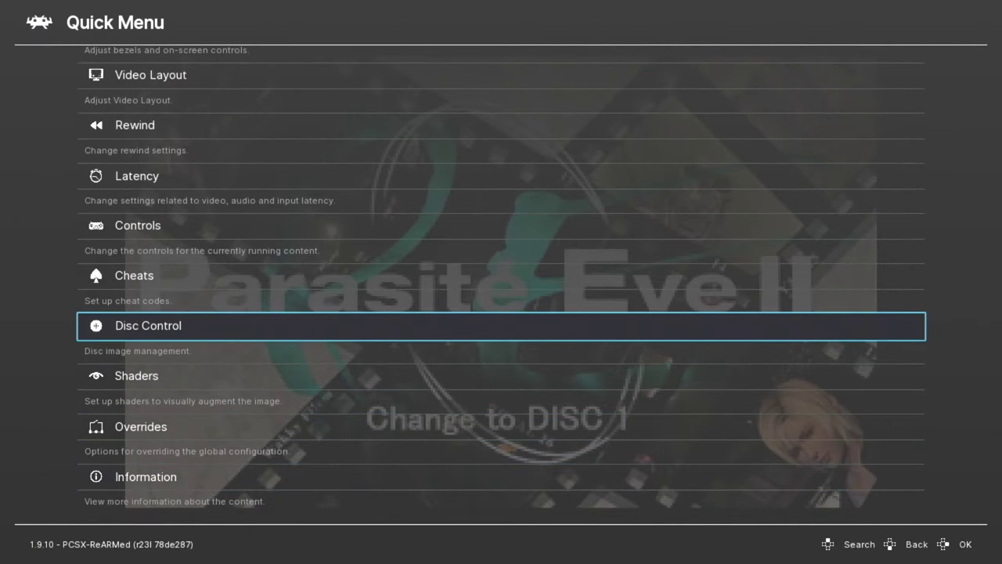
key("Return")
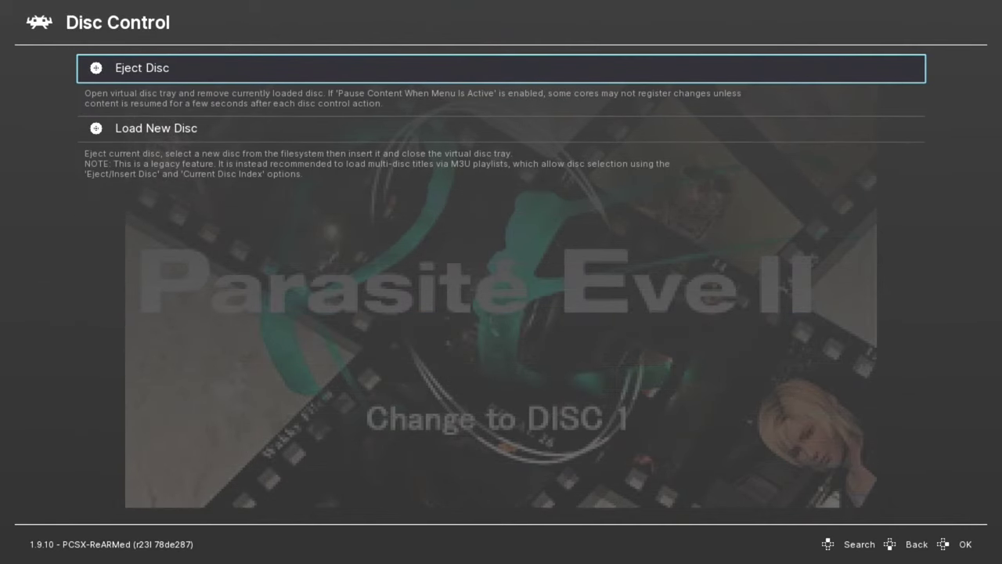
key("Return")
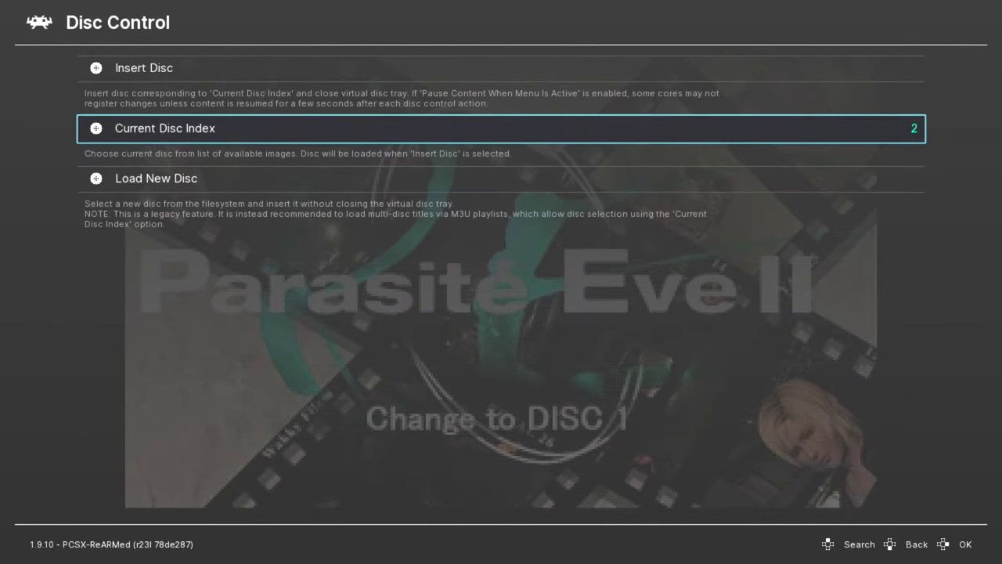
- Load Parasite Eve II (Disc 1).bin from the game's folder as the new disc and insert it
key("Down")
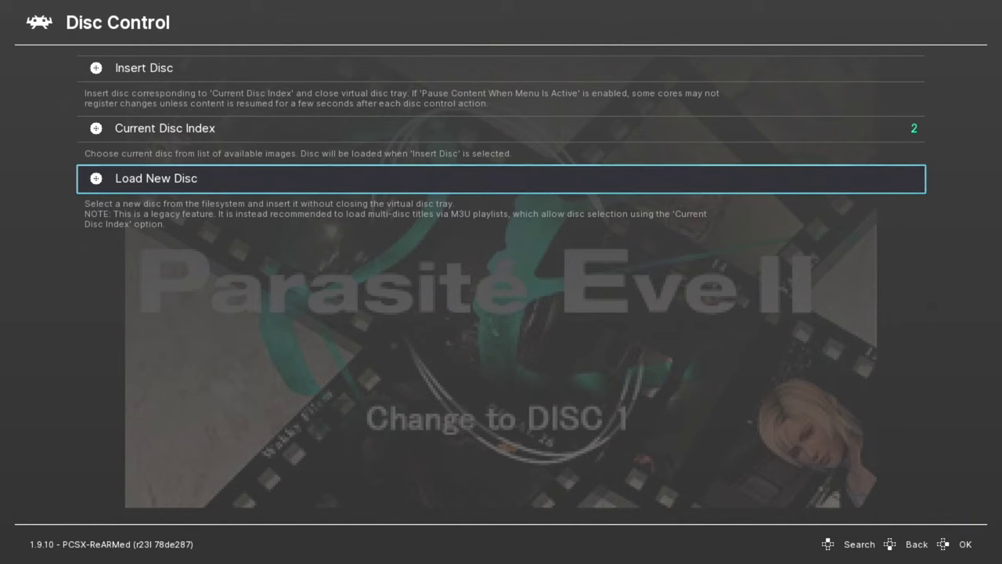
key("Return")
key("Down")
key("Down")
key("Down")
key("Down")
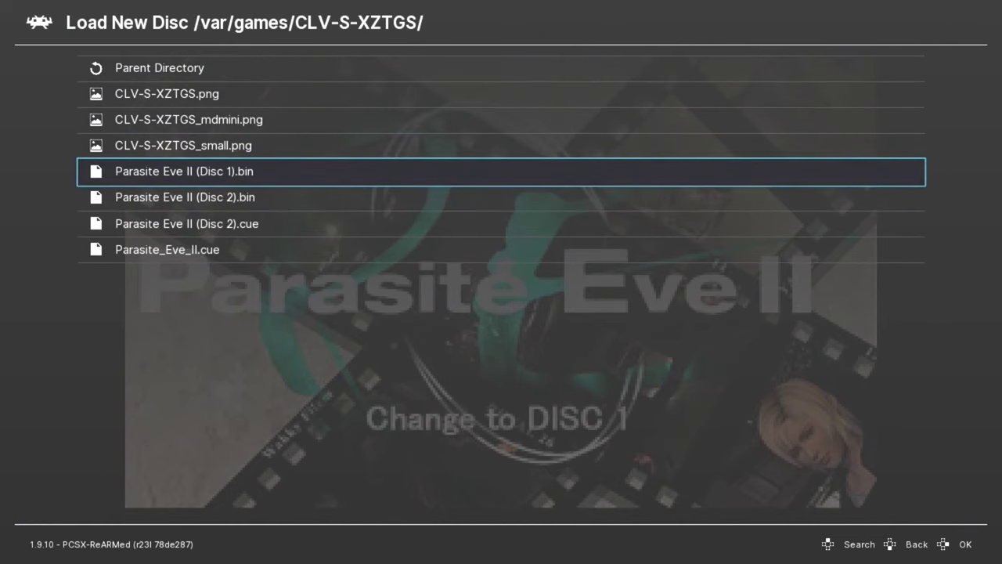
key("Return")
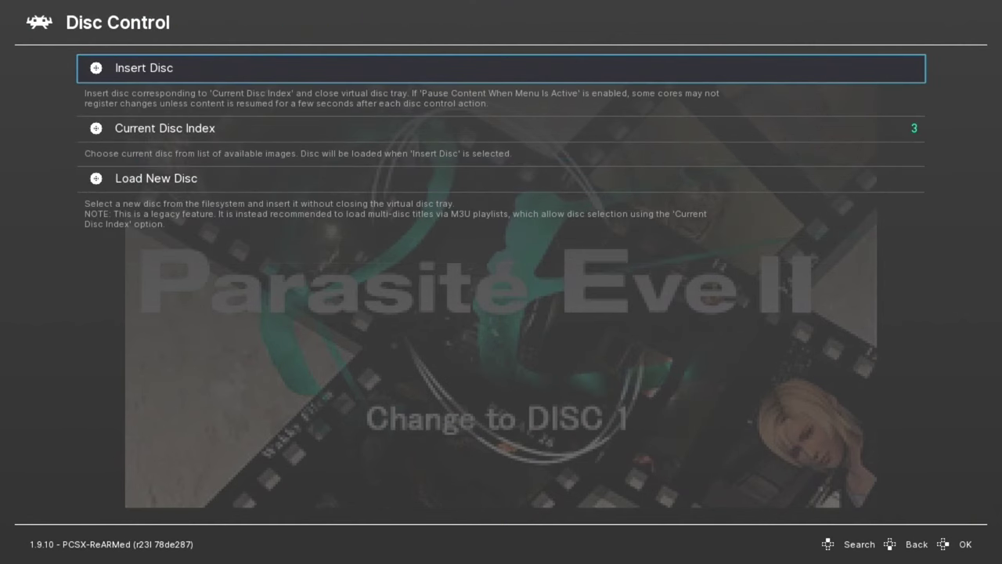
key("Return")
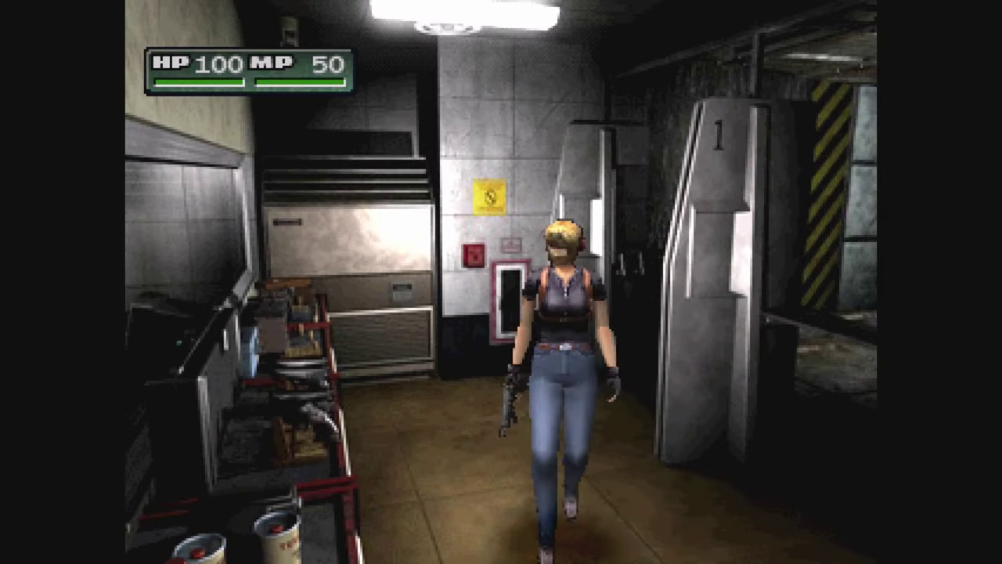
key("Left")
key("Left")
key("Up")
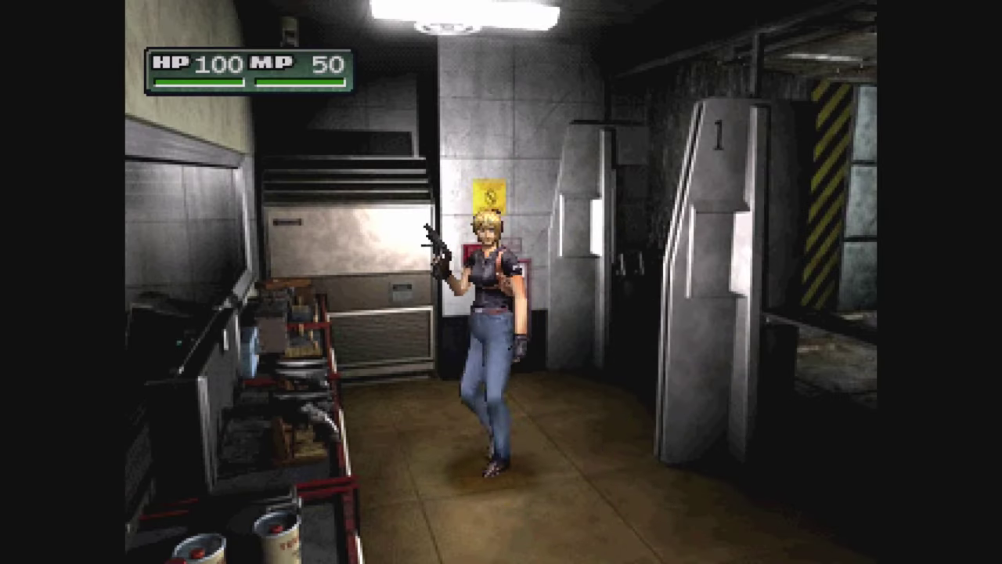
key("Up")
key("Right")
key("Up")
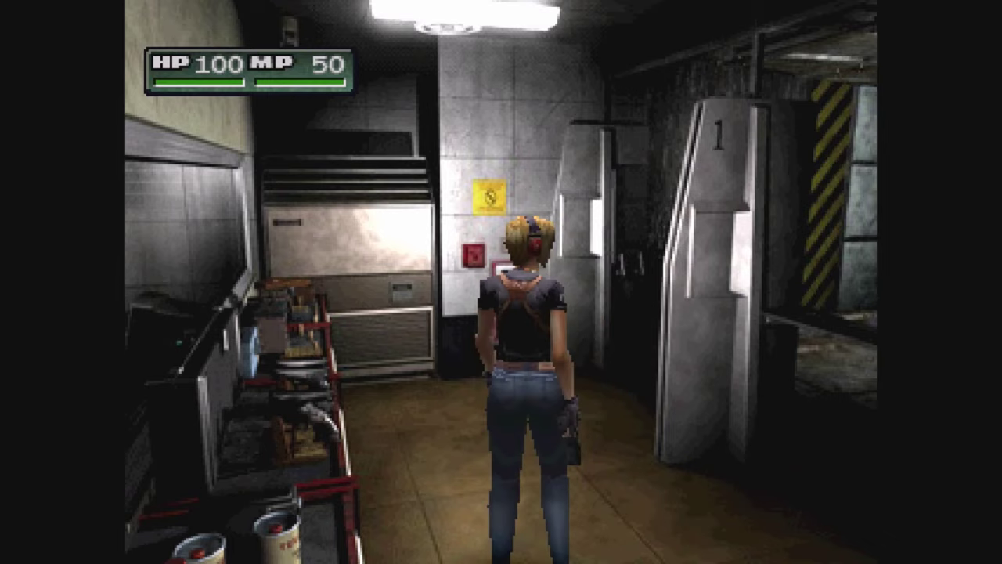
key("Up")
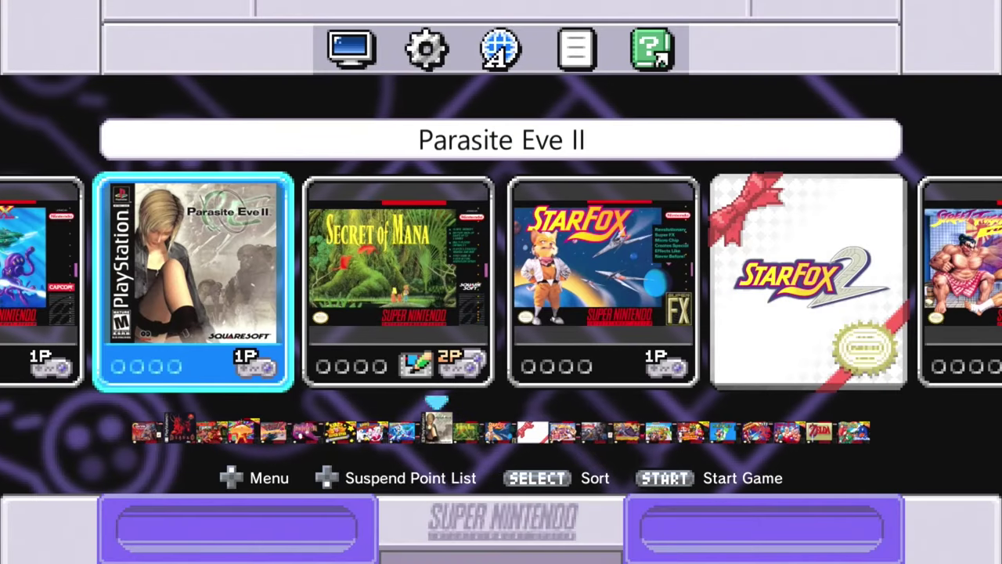